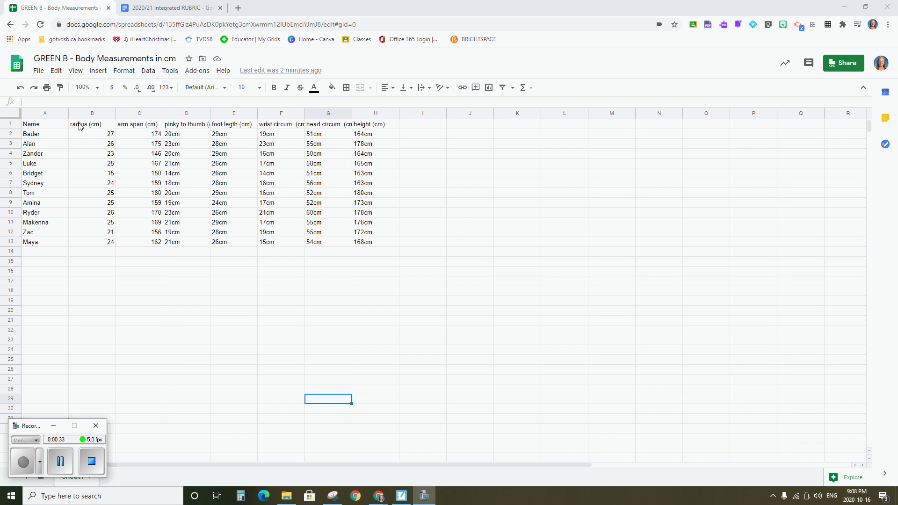
Insert a chart from the radius and arm span columns, B1:C13, and move it up over the right-hand measurement columns.
left_click_drag(80, 126, 145, 243)
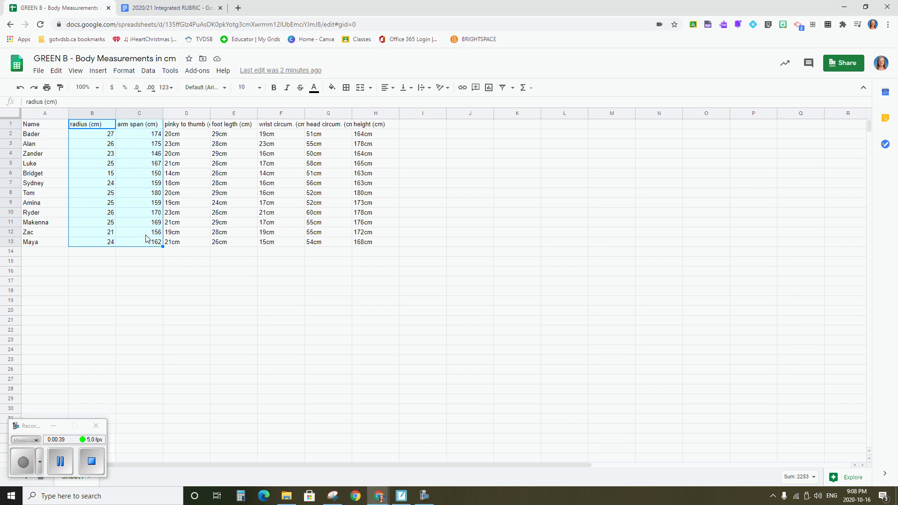
left_click(97, 73)
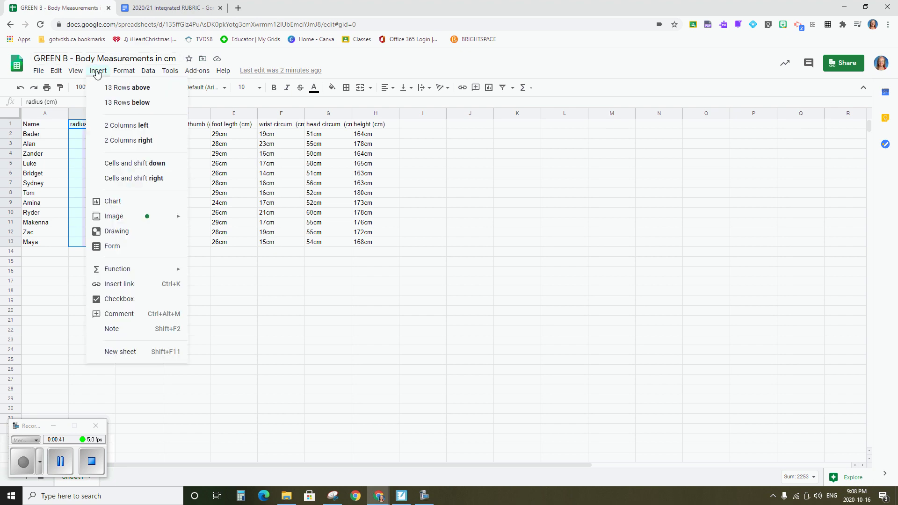
left_click(116, 206)
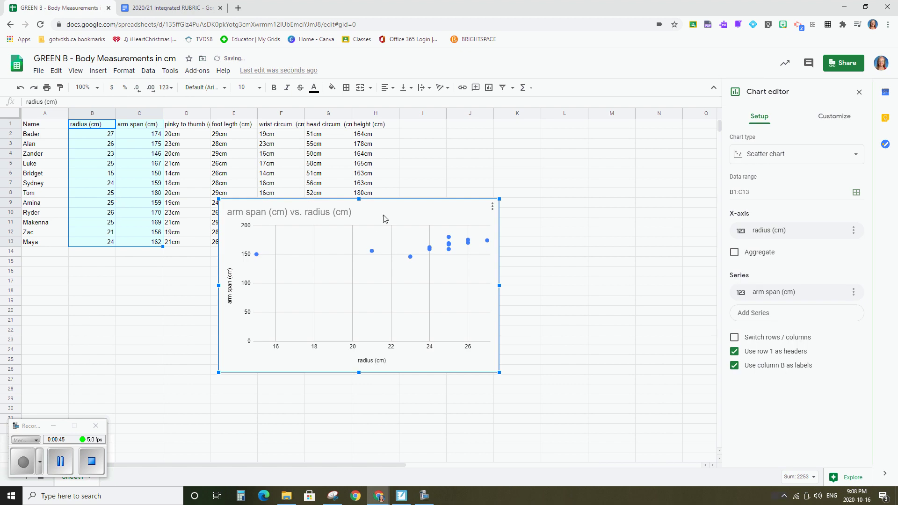
left_click_drag(395, 201, 443, 147)
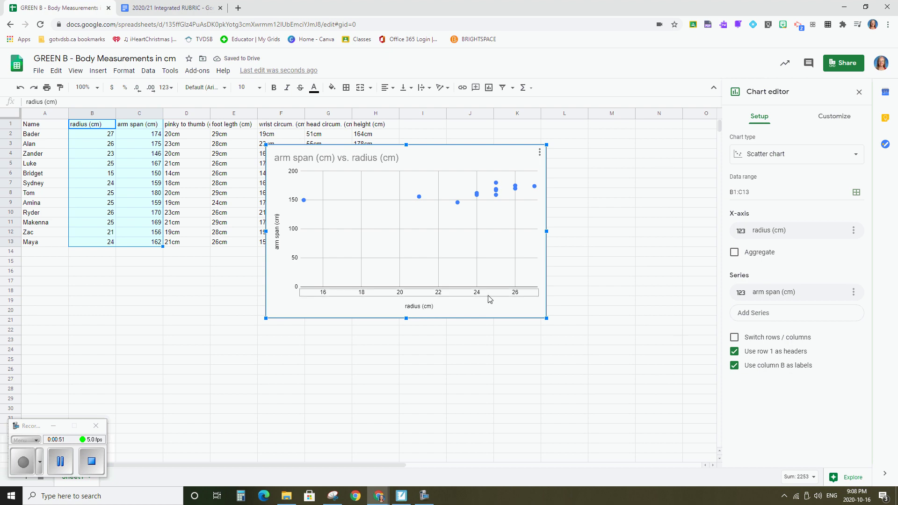
Switch the chart type to a line chart and back to a scatter chart.
left_click(858, 154)
left_click(751, 278)
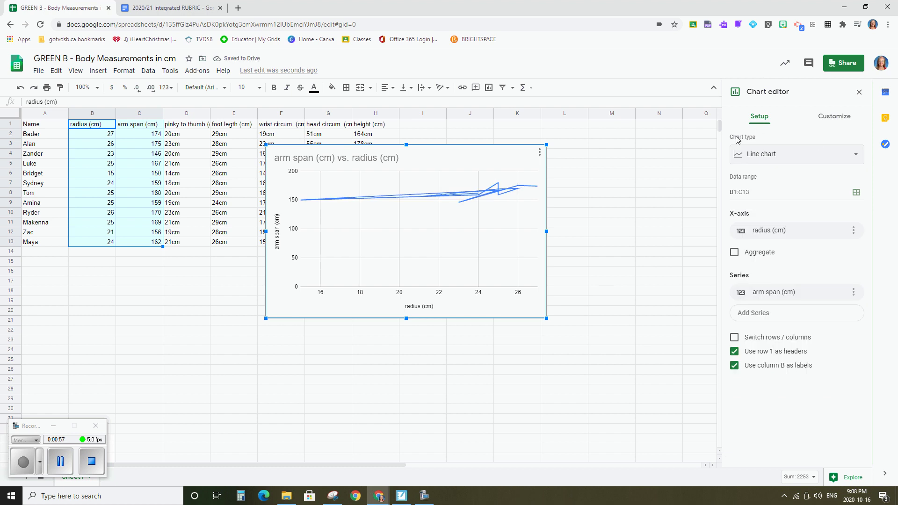
left_click(848, 154)
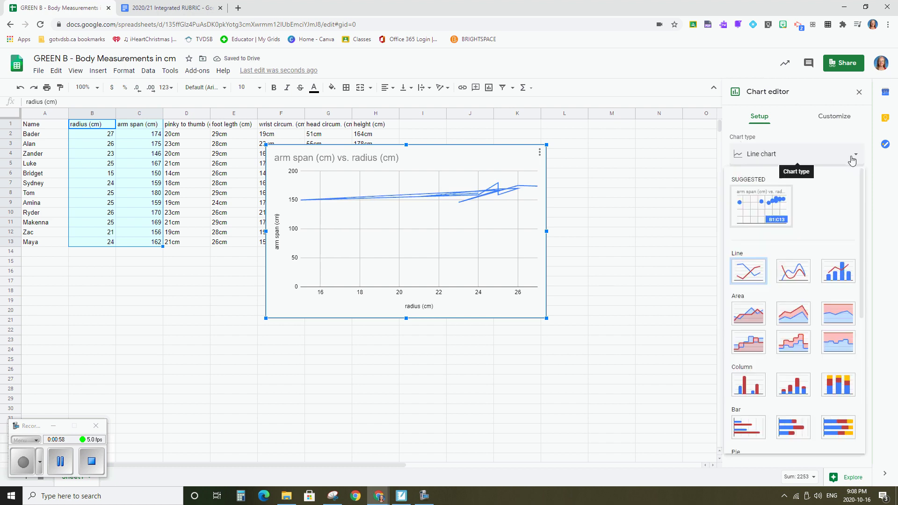
scroll(747, 372, "down", 3)
left_click(748, 372)
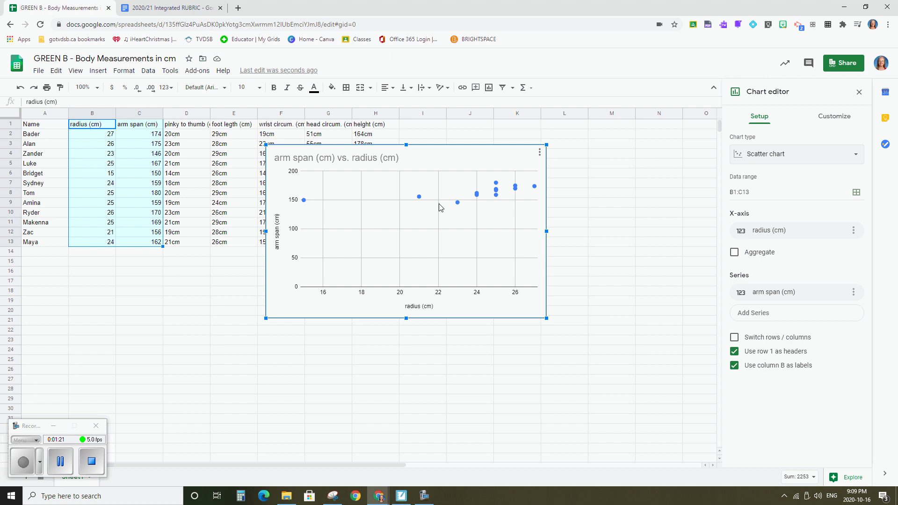
Add a trendline to the arm span series of the scatter chart.
left_click(840, 119)
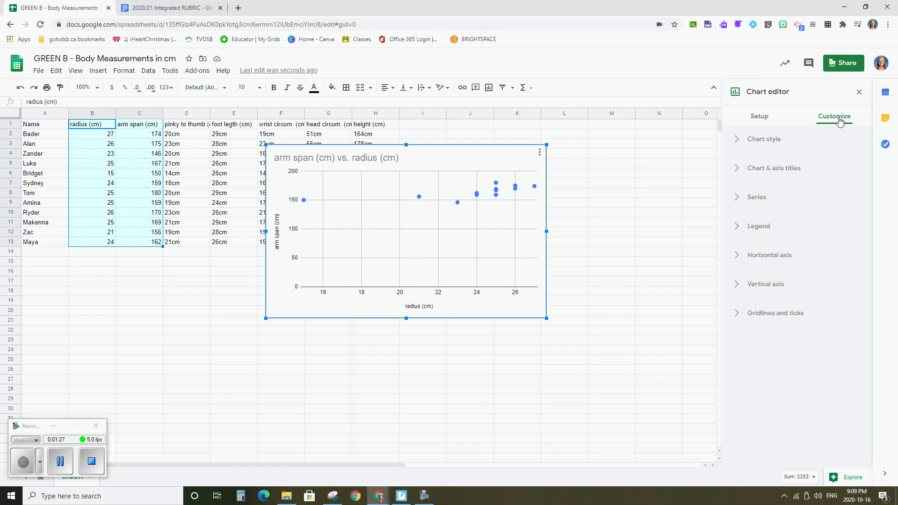
left_click(760, 198)
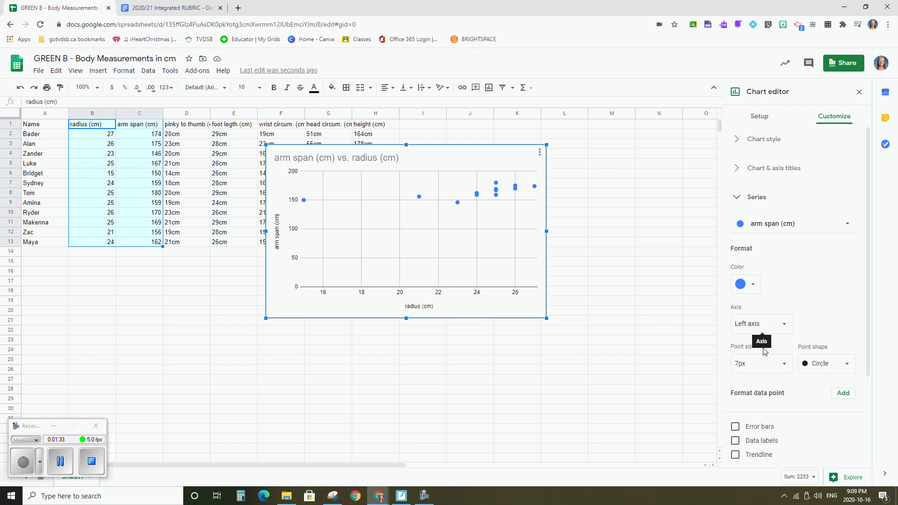
scroll(744, 461, "down", 1)
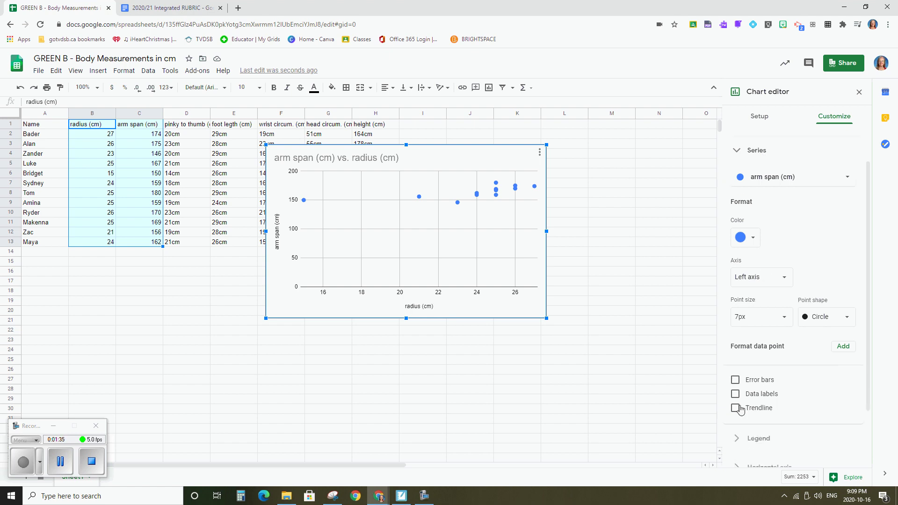
left_click(737, 409)
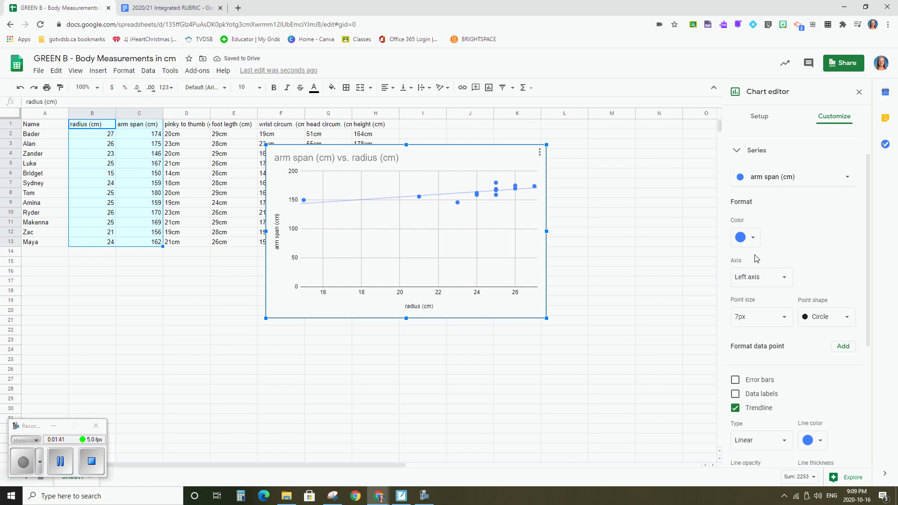
Set the colour of the arm span series to black.
left_click(753, 238)
left_click(740, 274)
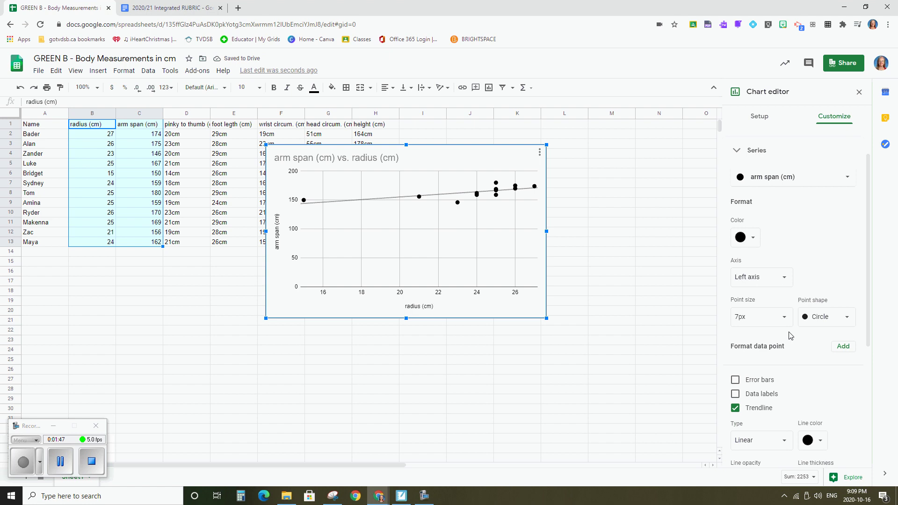
left_click(756, 239)
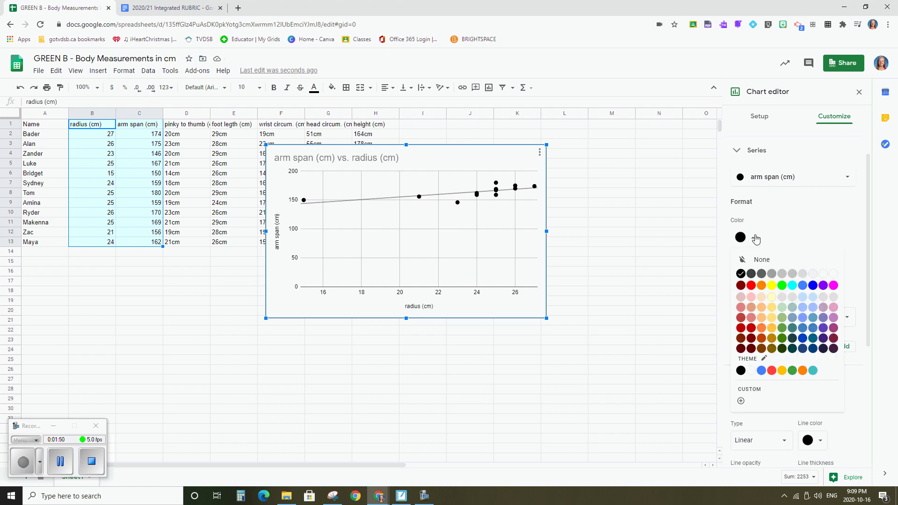
left_click(741, 371)
Set the trendline's opacity to 100% and its line thickness to 4px.
scroll(831, 363, "down", 2)
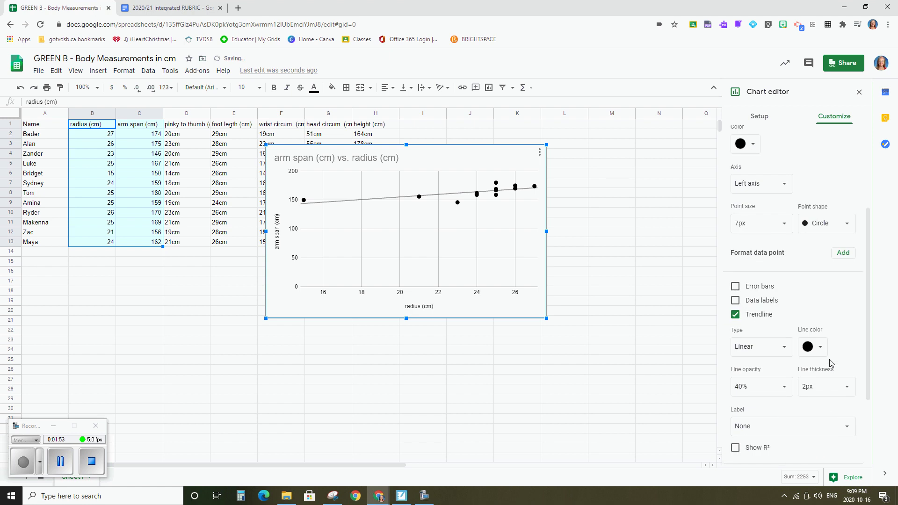
left_click(784, 386)
left_click(756, 366)
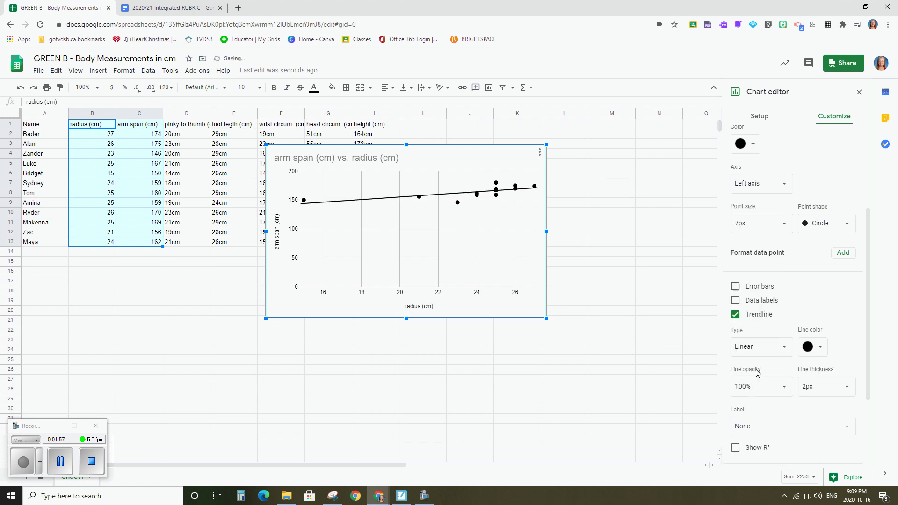
left_click(846, 387)
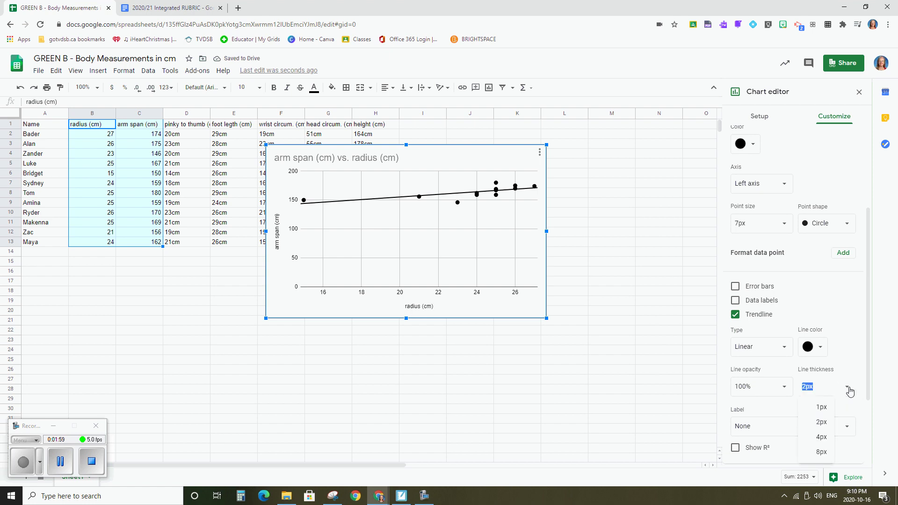
left_click(821, 436)
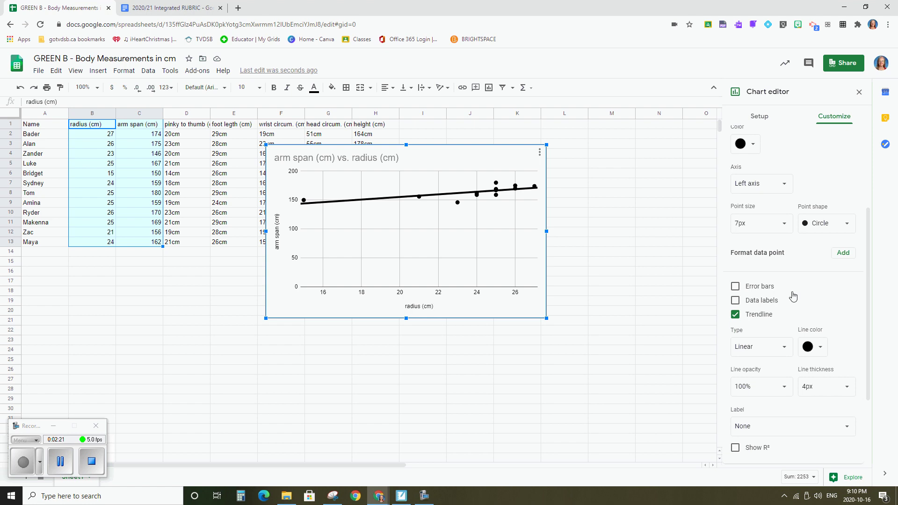
Label the trendline with its equation using the Use Equation option.
scroll(793, 295, "down", 3)
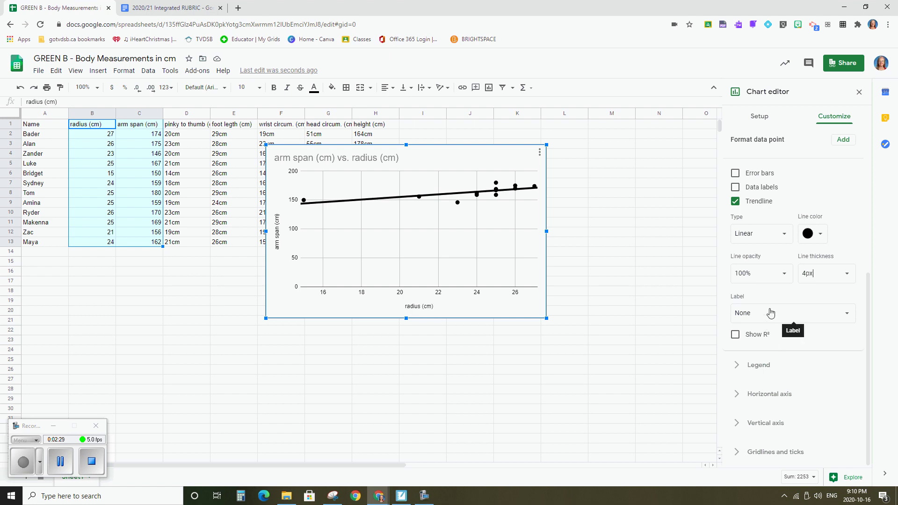
left_click(847, 317)
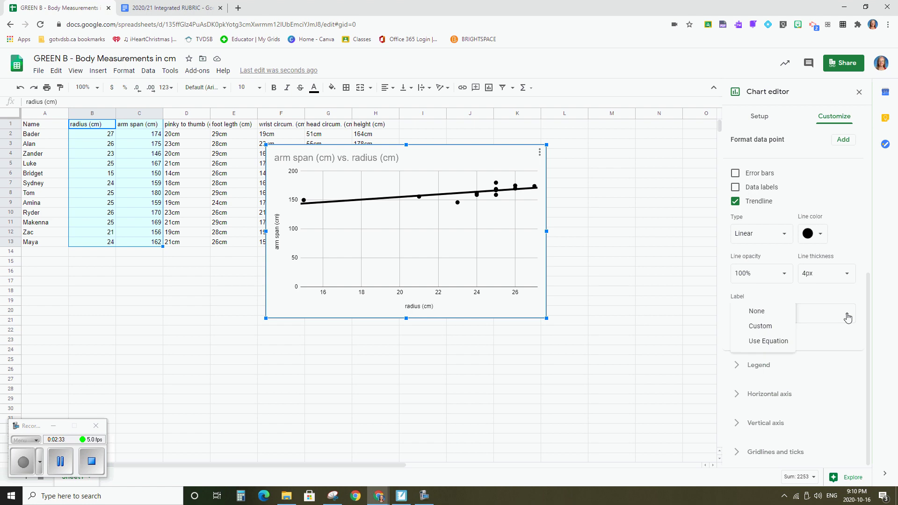
left_click(763, 345)
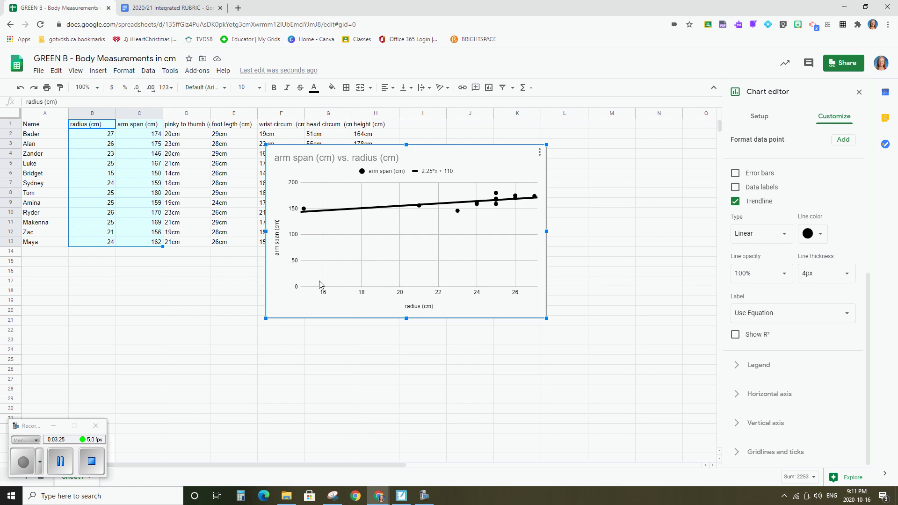
Set the horizontal axis range of the chart to a minimum of 0 and a maximum of 30.
left_click(330, 296)
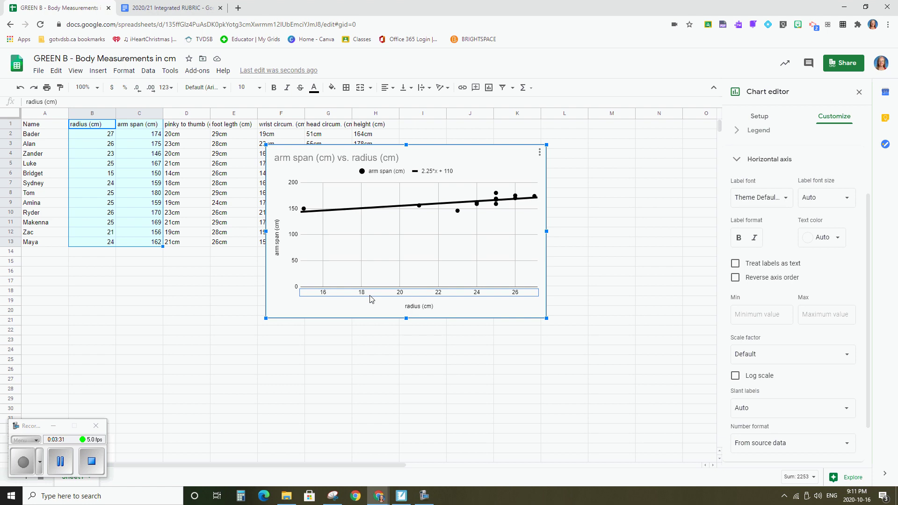
left_click(743, 313)
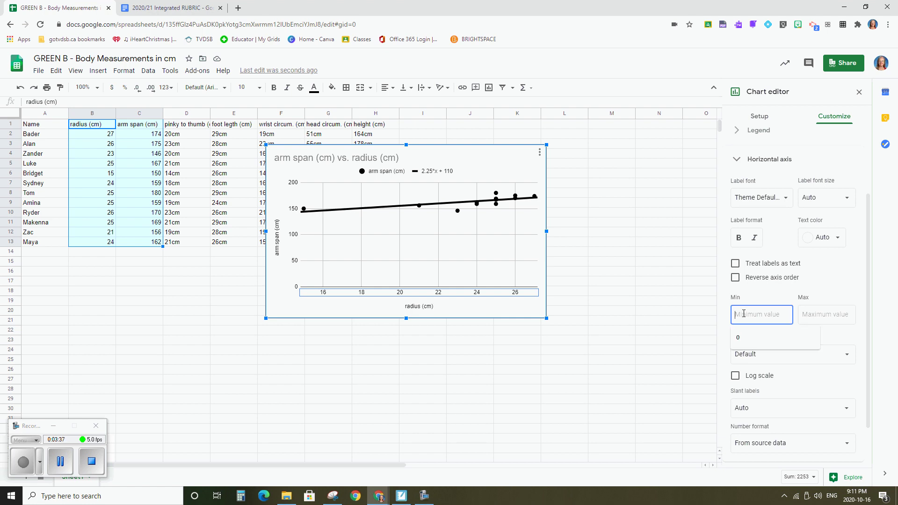
type("0")
left_click(819, 315)
type("30")
left_click(819, 341)
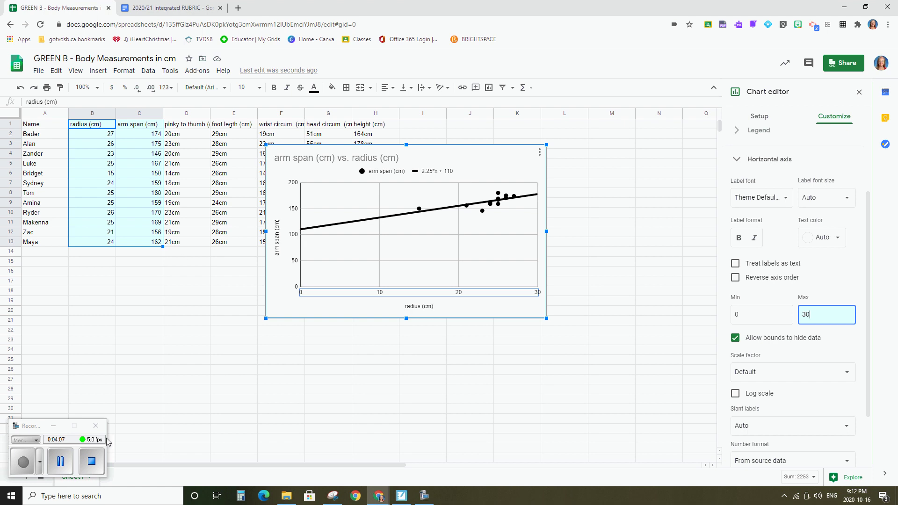
left_click(23, 462)
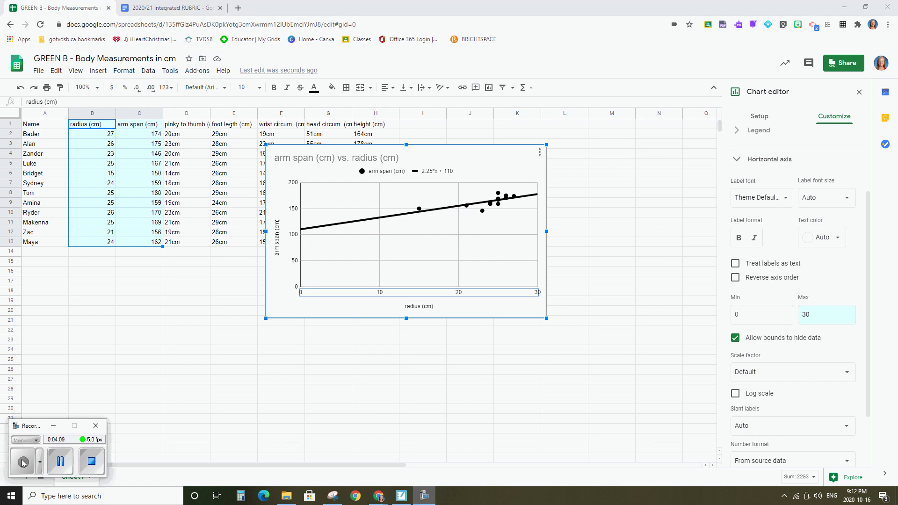